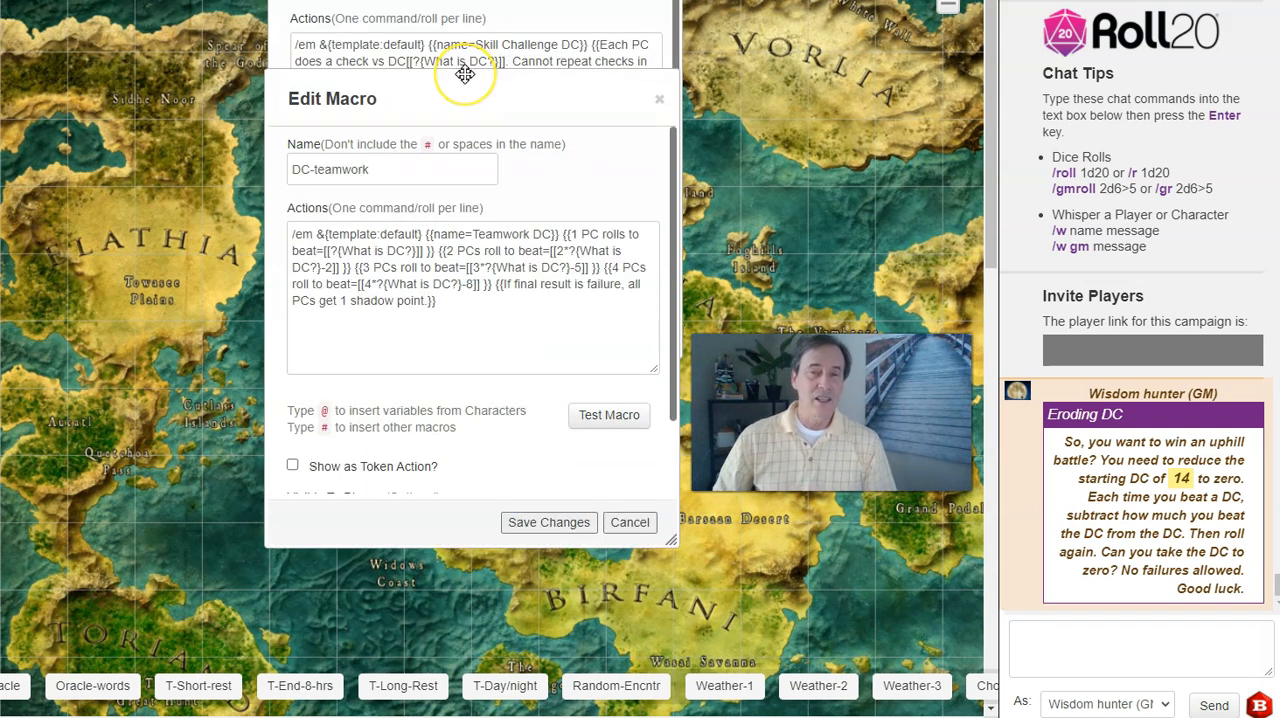
Test the DC-teamwork macro with a DC of 14.
{"action": "left_click", "coordinate": [465, 74]}
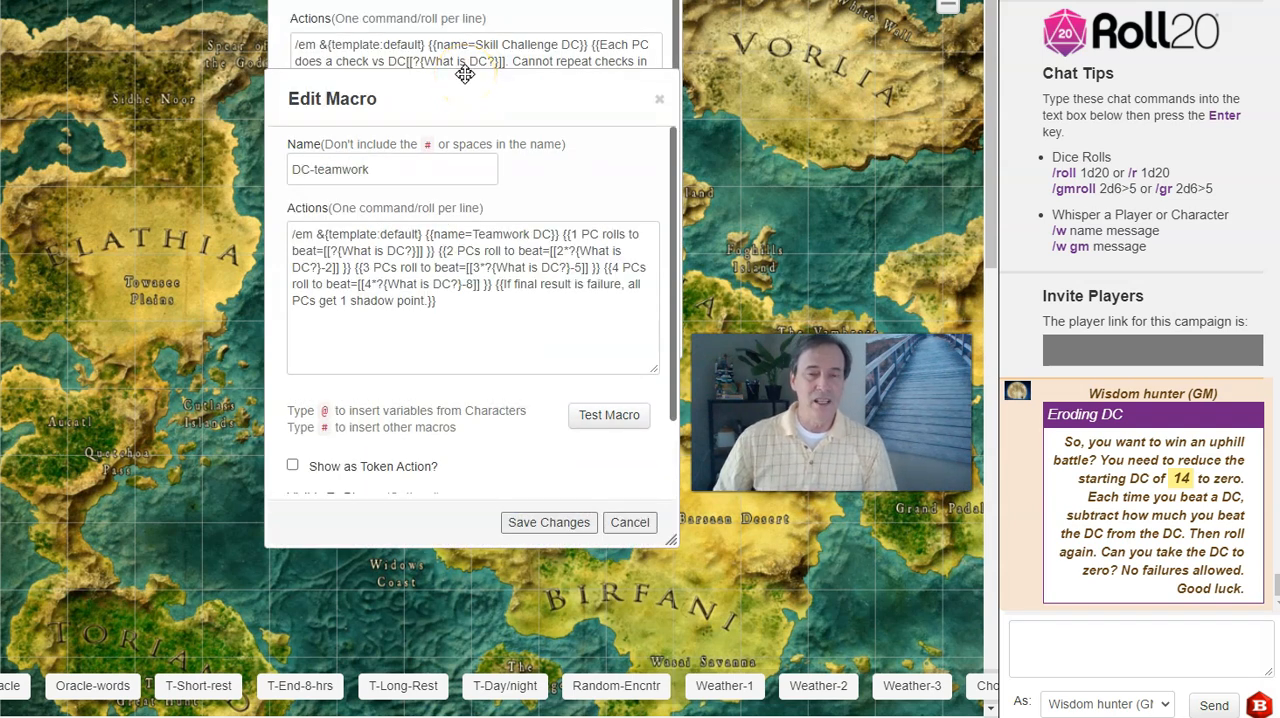
{"action": "left_click", "coordinate": [603, 414]}
{"action": "type", "text": "14"}
{"action": "key", "text": "Return"}
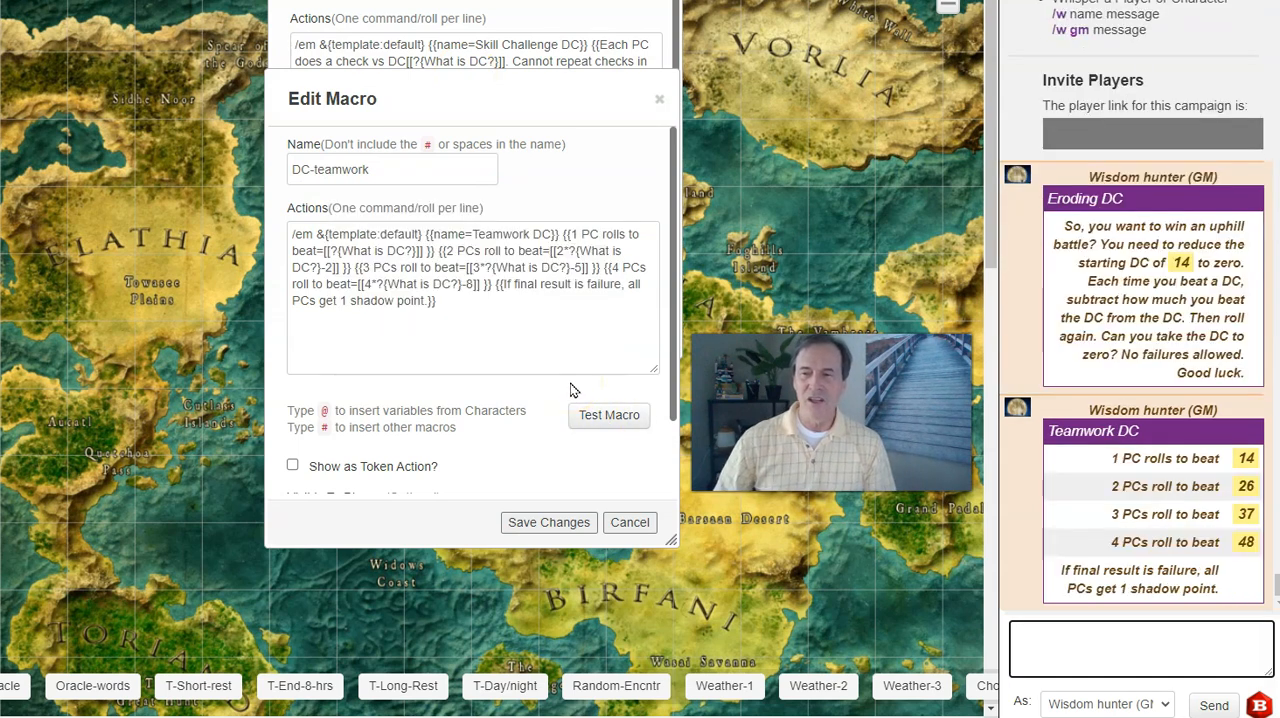
{"action": "left_click", "coordinate": [577, 393]}
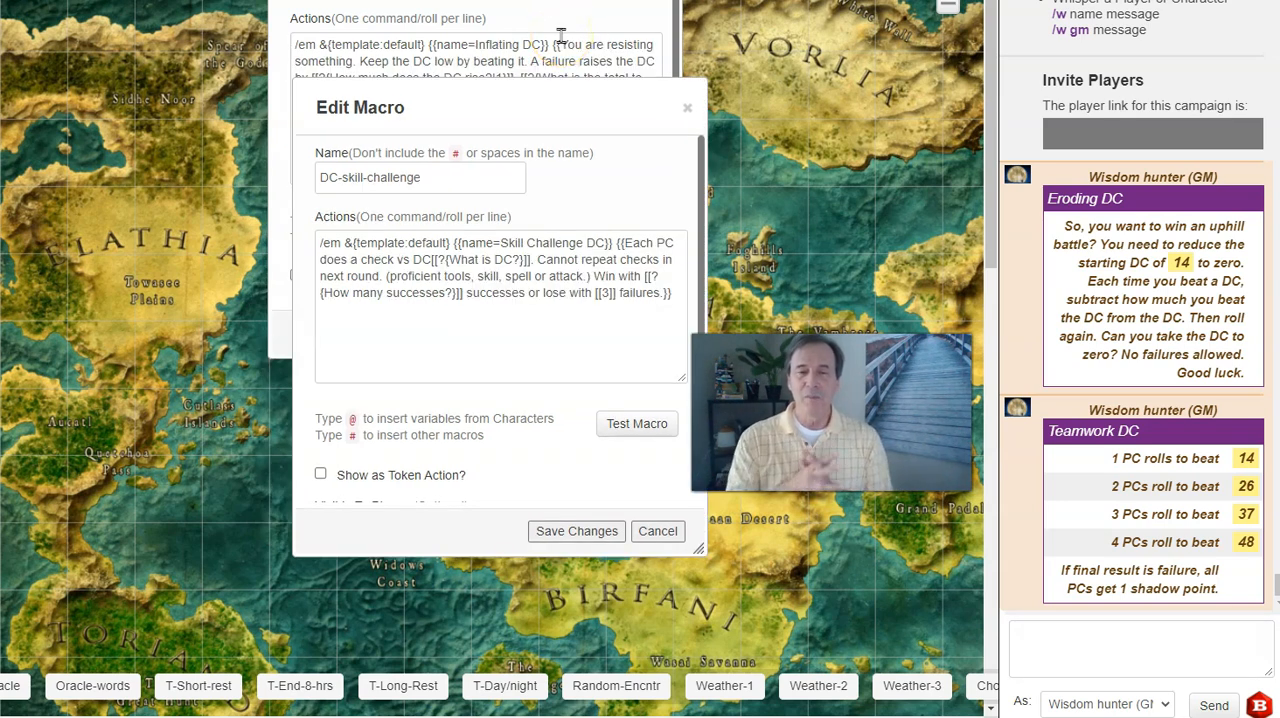
Test the DC-skill-challenge macro with a DC of 14 and 6 required successes.
{"action": "left_click", "coordinate": [624, 428]}
{"action": "left_click", "coordinate": [487, 290]}
{"action": "type", "text": "14"}
{"action": "left_click", "coordinate": [510, 350]}
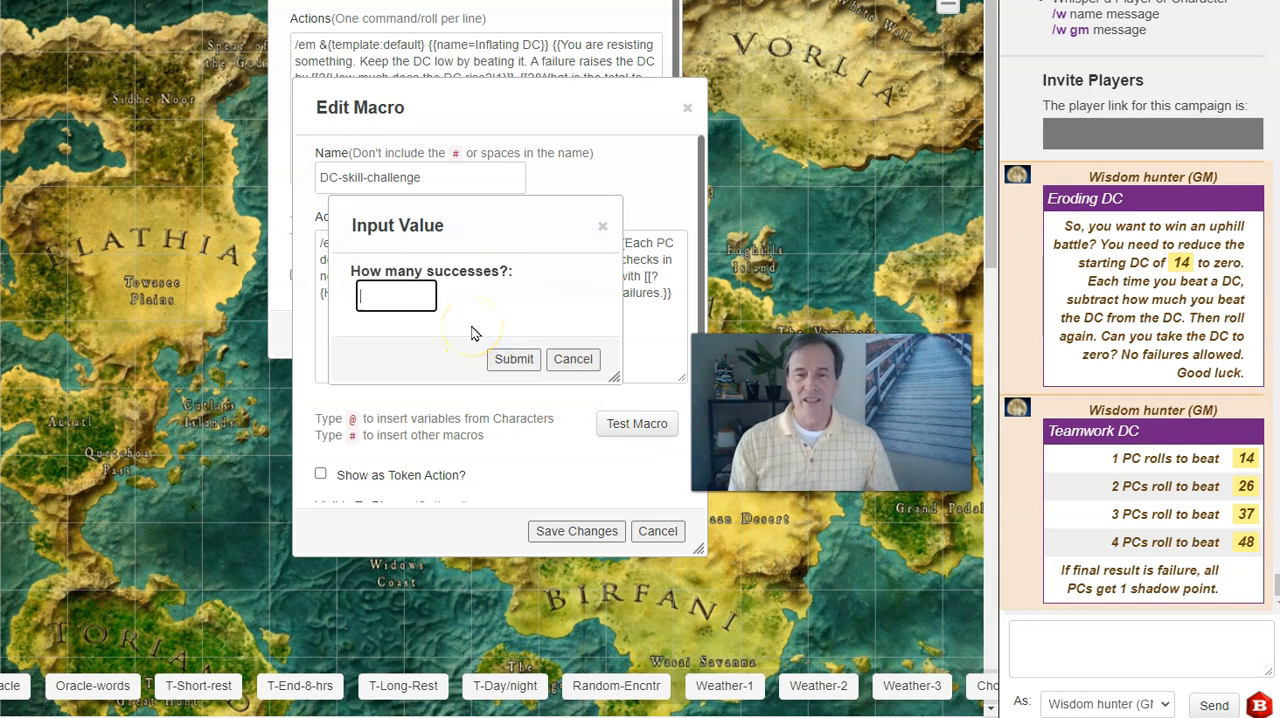
{"action": "type", "text": "6"}
{"action": "left_click", "coordinate": [498, 360]}
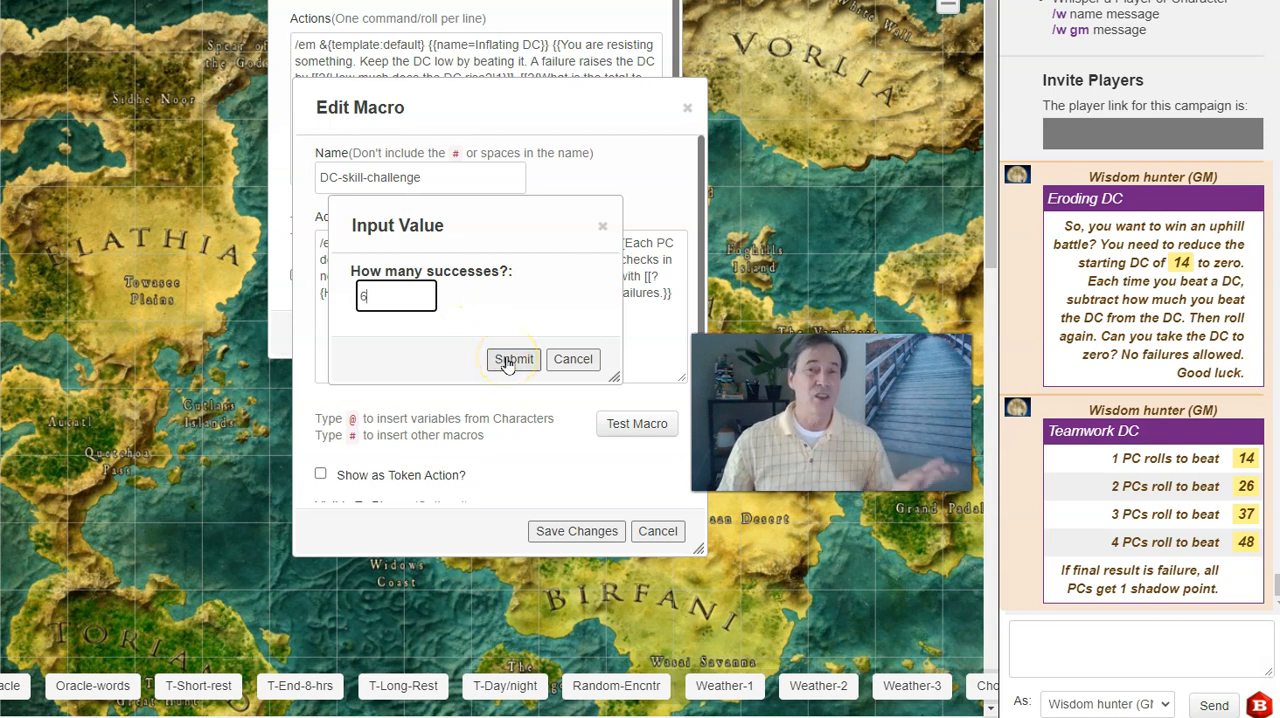
{"action": "left_click", "coordinate": [508, 362]}
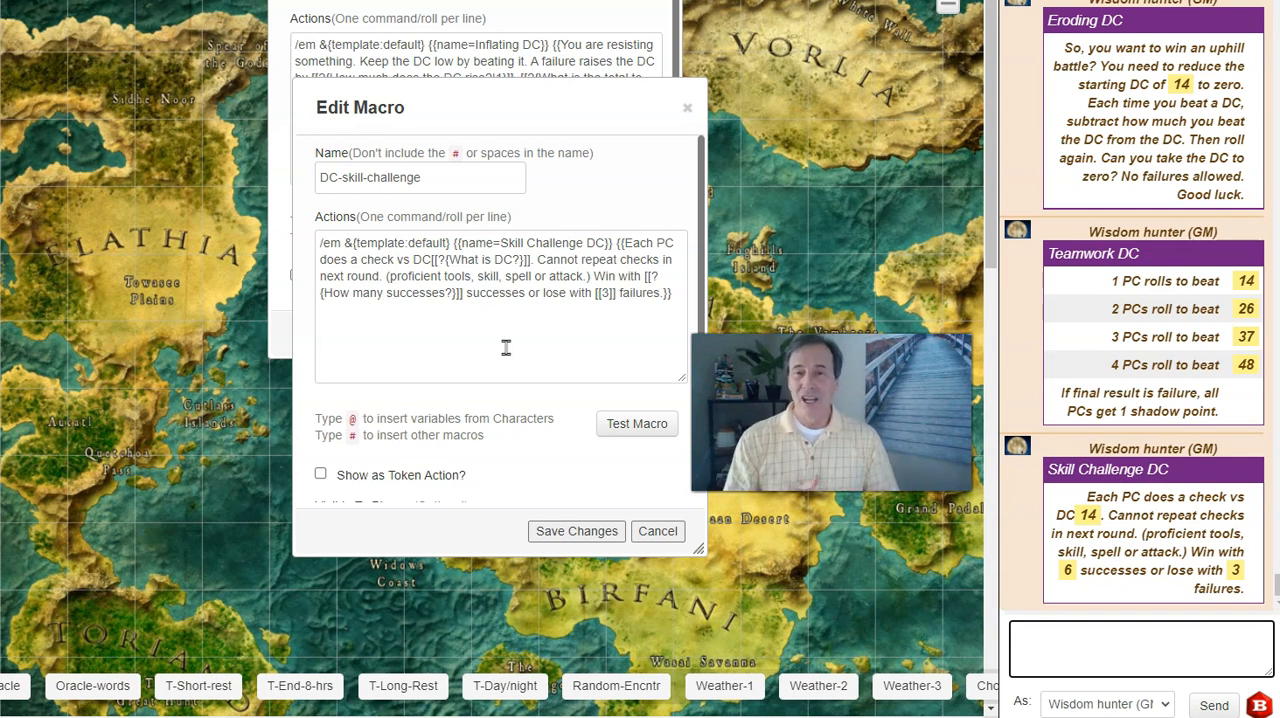
Start a test of the DC-resisting macro with a DC rise of 1 and a total to reach of 3.
{"action": "left_click", "coordinate": [508, 72]}
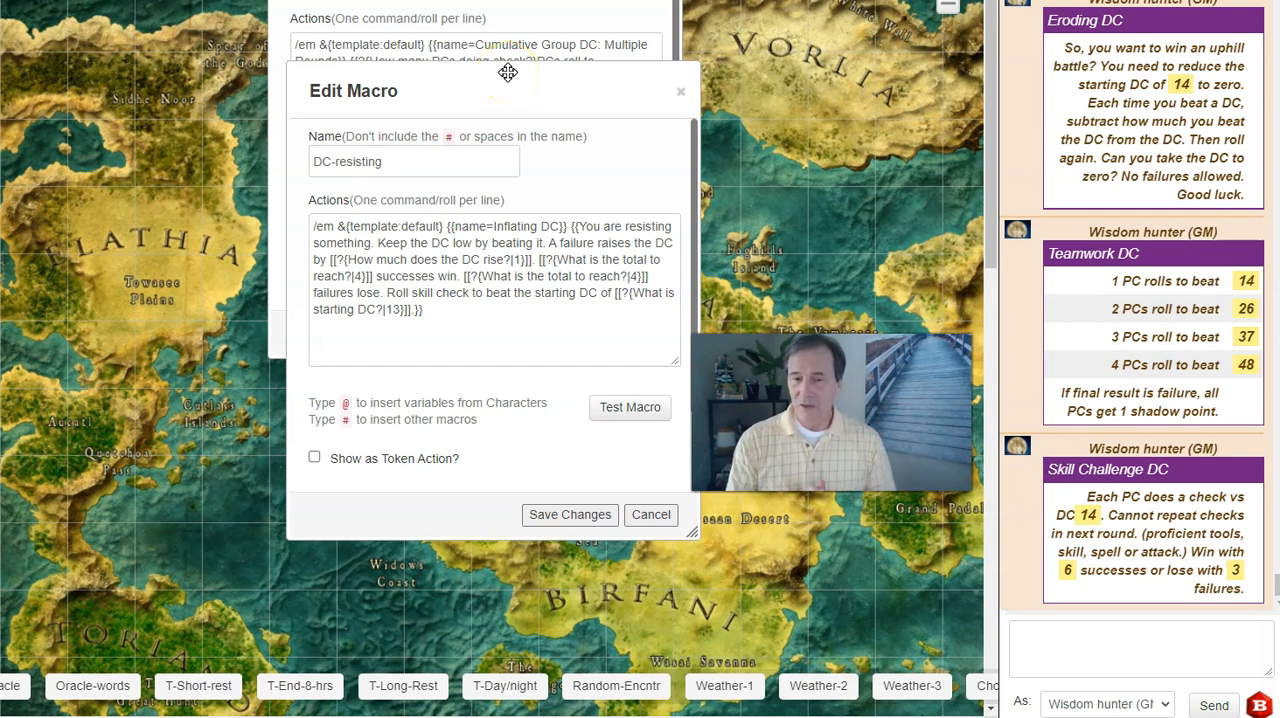
{"action": "left_click", "coordinate": [561, 339]}
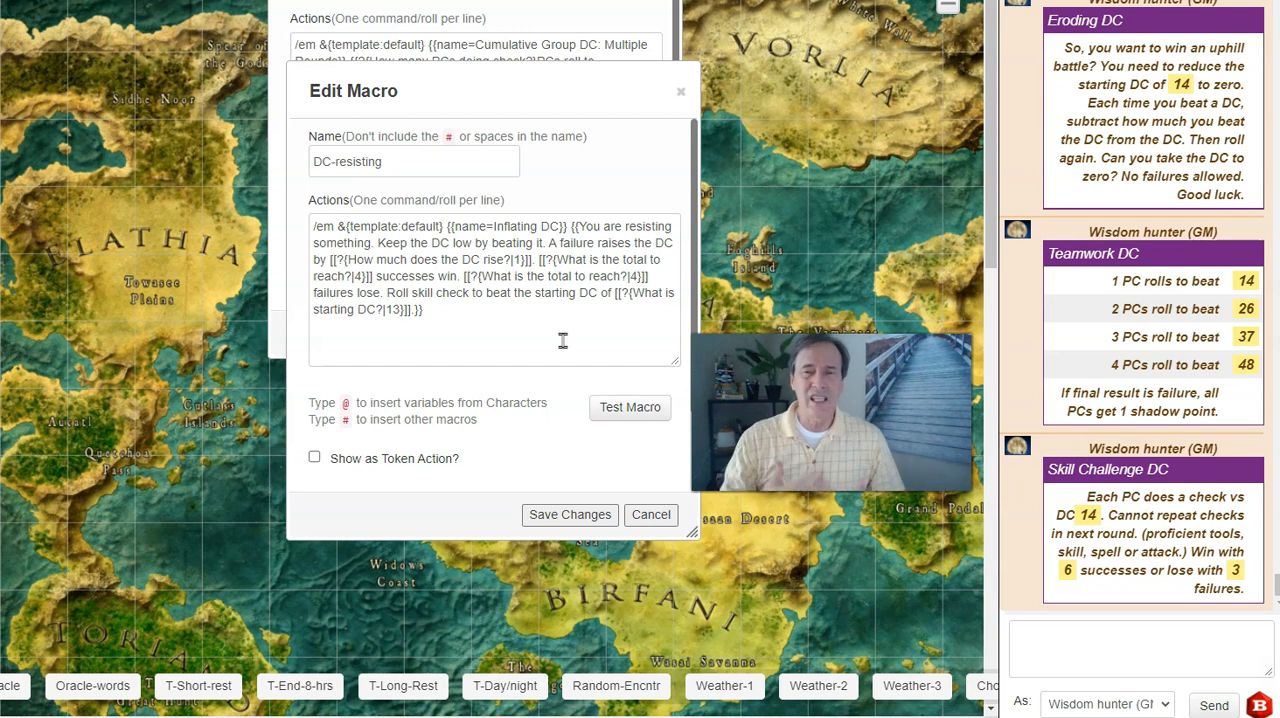
{"action": "left_click", "coordinate": [630, 407]}
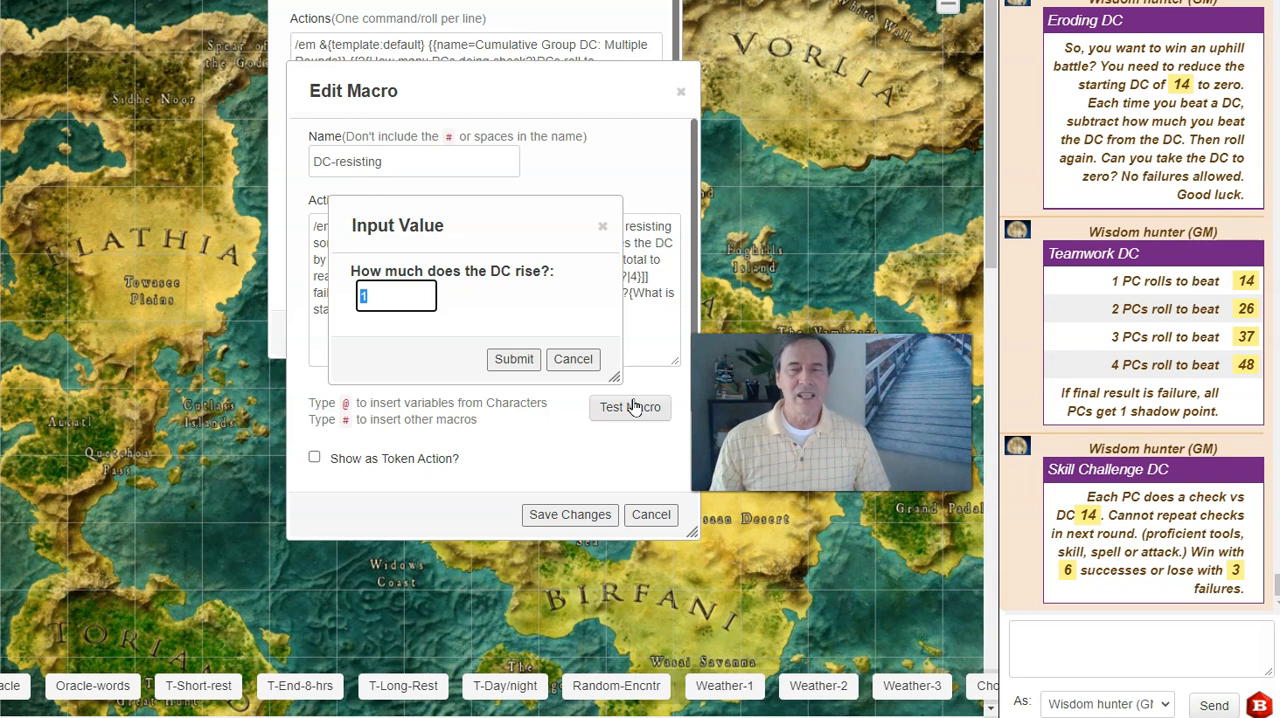
{"action": "type", "text": "1"}
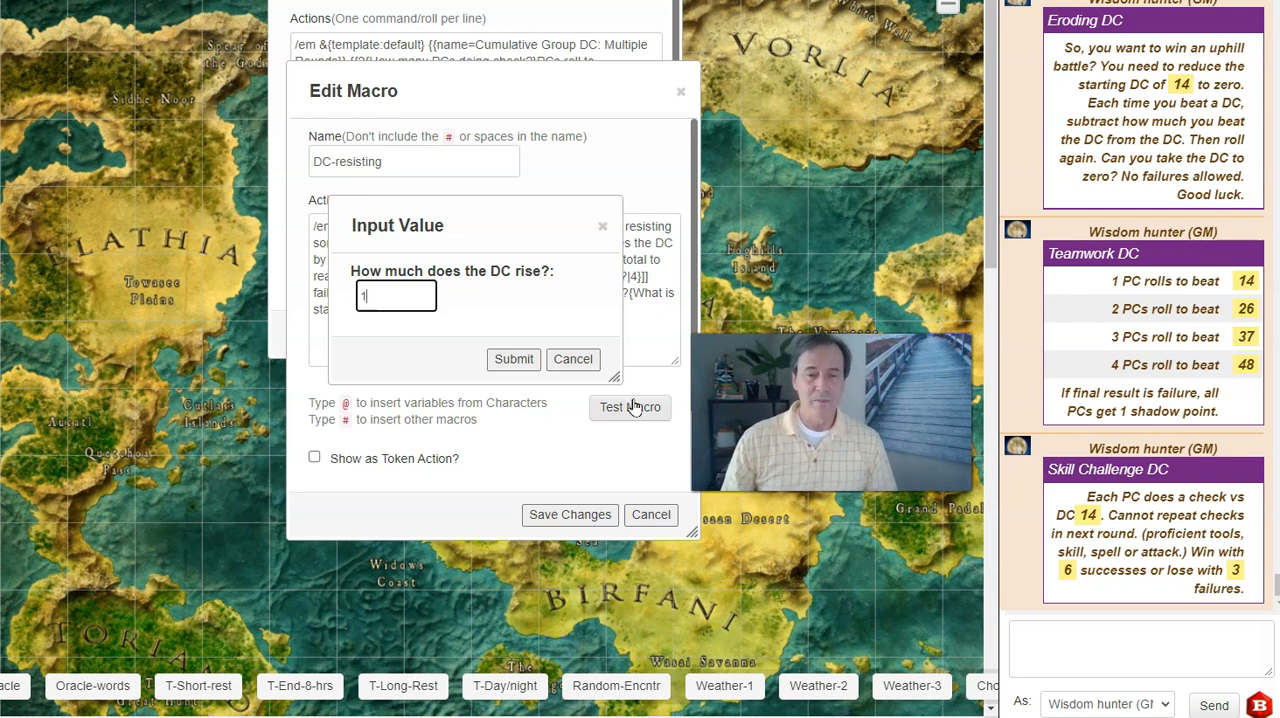
{"action": "left_click", "coordinate": [512, 362]}
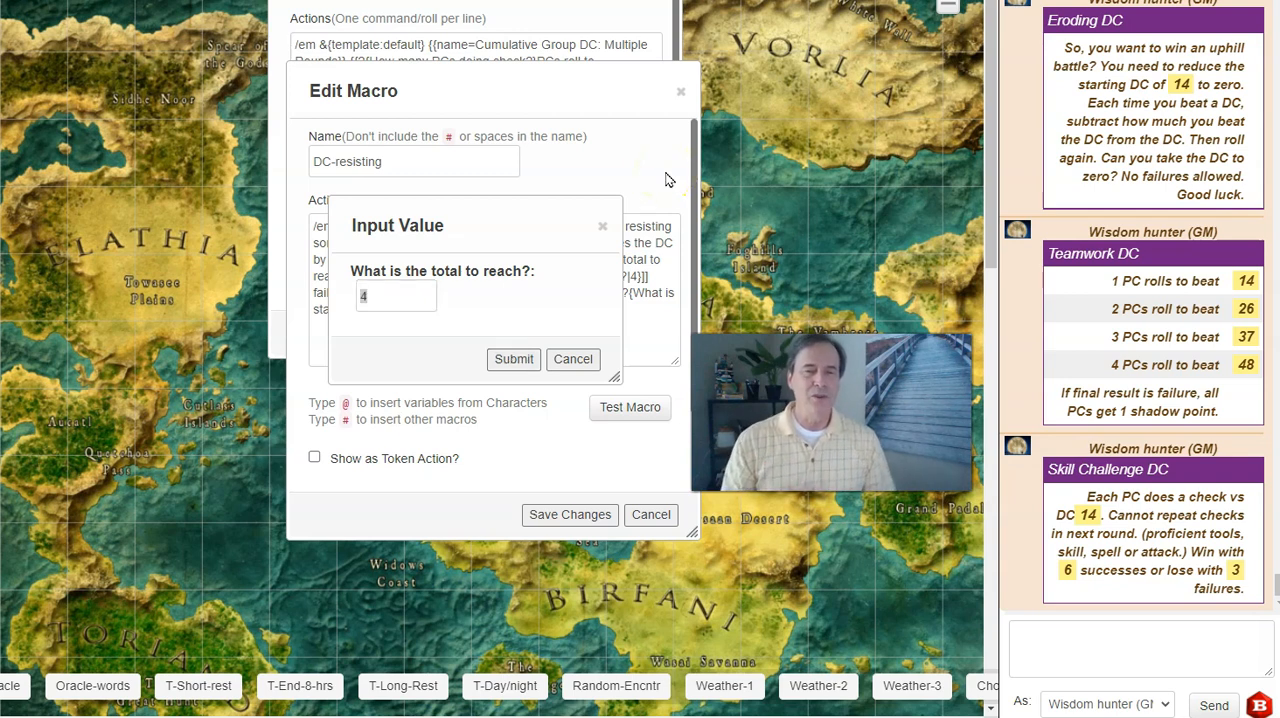
{"action": "left_click", "coordinate": [400, 297]}
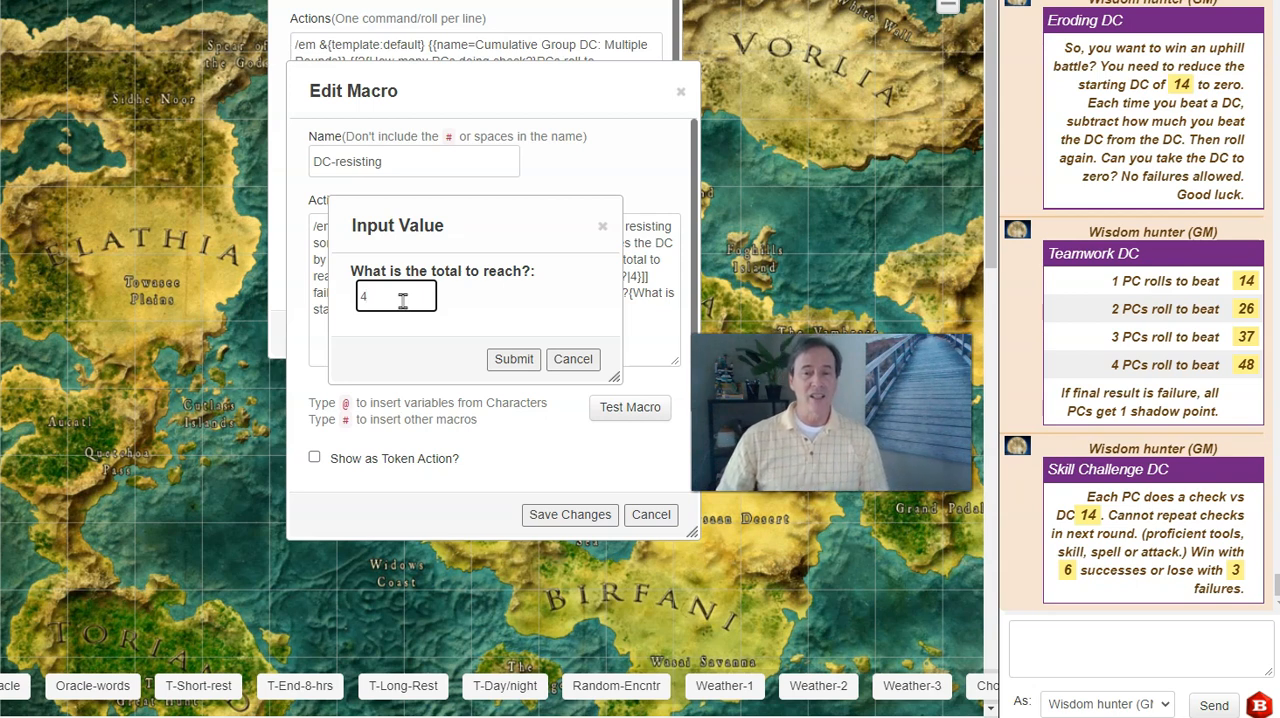
{"action": "left_click_drag", "start_coordinate": [403, 301], "coordinate": [356, 299]}
{"action": "type", "text": "3"}
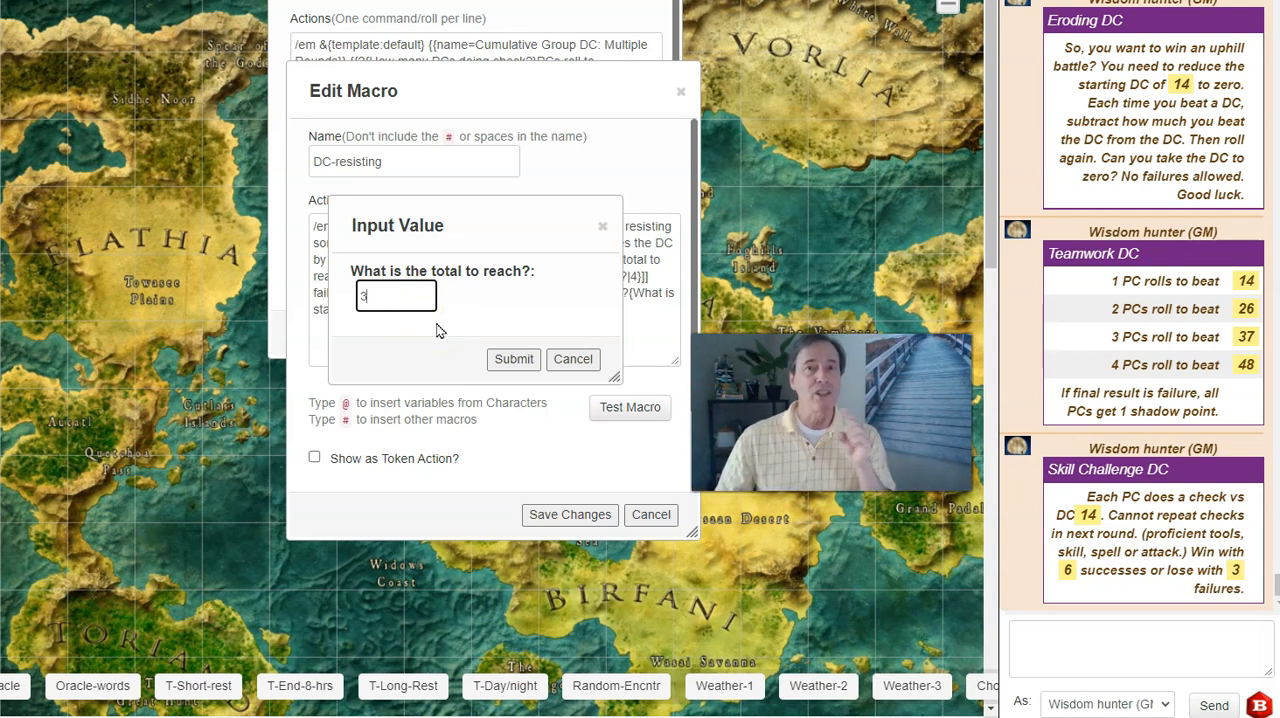
{"action": "left_click", "coordinate": [515, 358]}
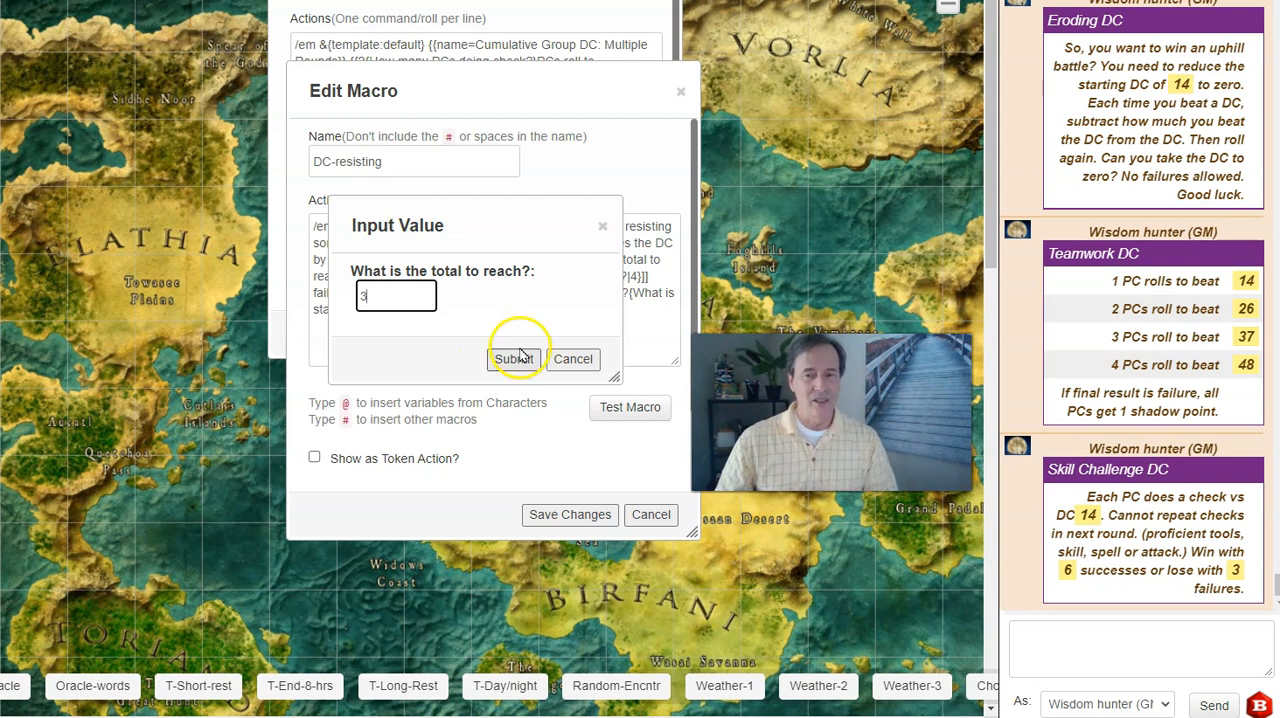
Finish the DC-resisting test with a starting DC of 14 and close that macro without saving changes.
{"action": "key", "text": "BackSpace"}
{"action": "type", "text": "14"}
{"action": "left_click", "coordinate": [547, 278]}
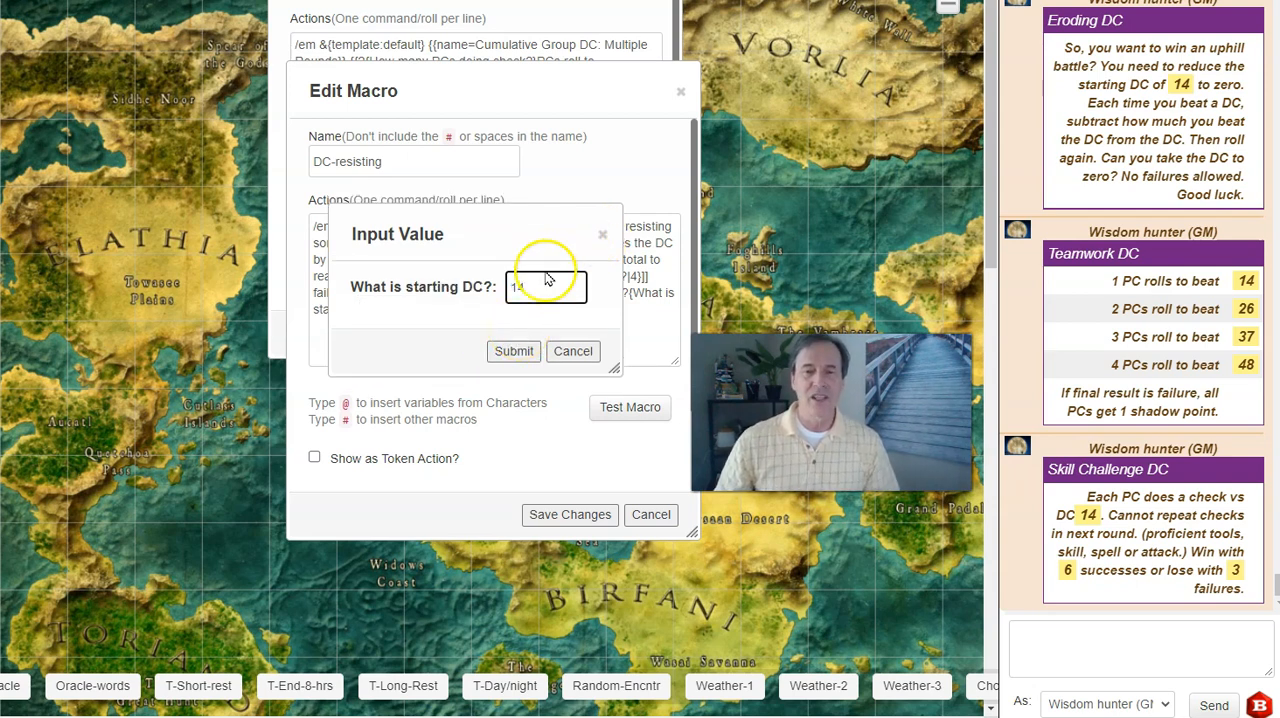
{"action": "left_click", "coordinate": [514, 351]}
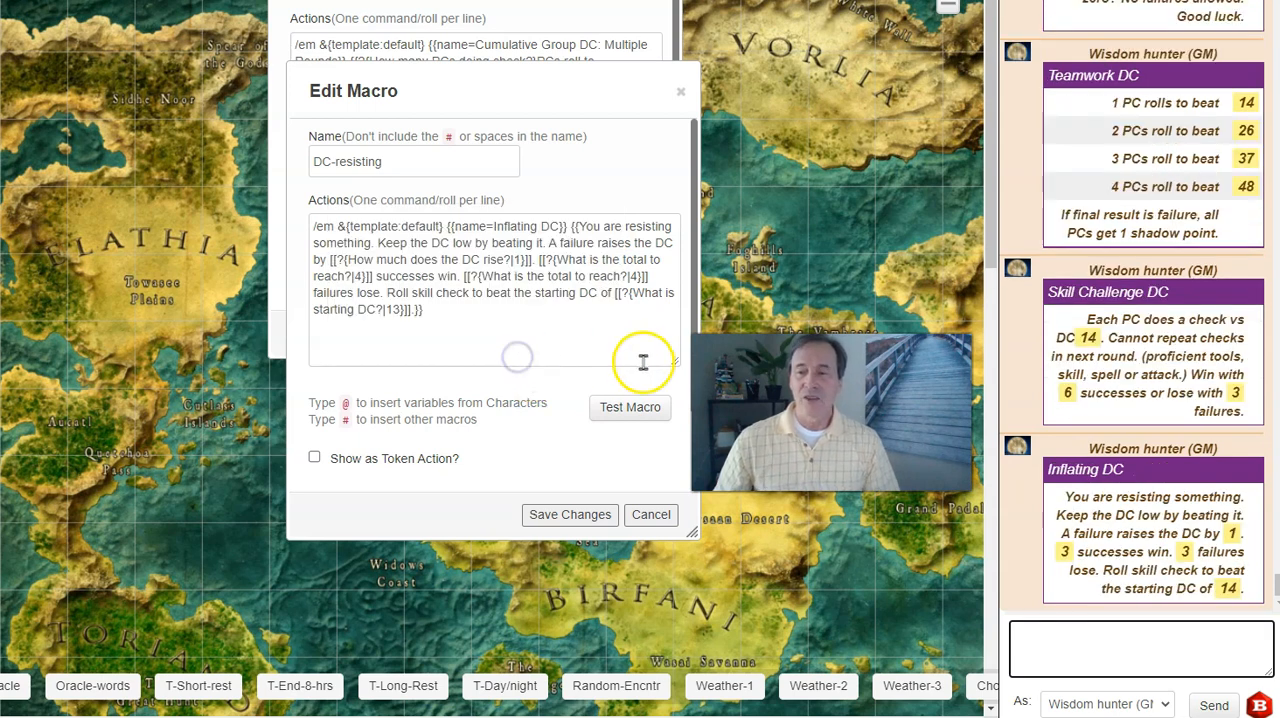
{"action": "left_click", "coordinate": [554, 350]}
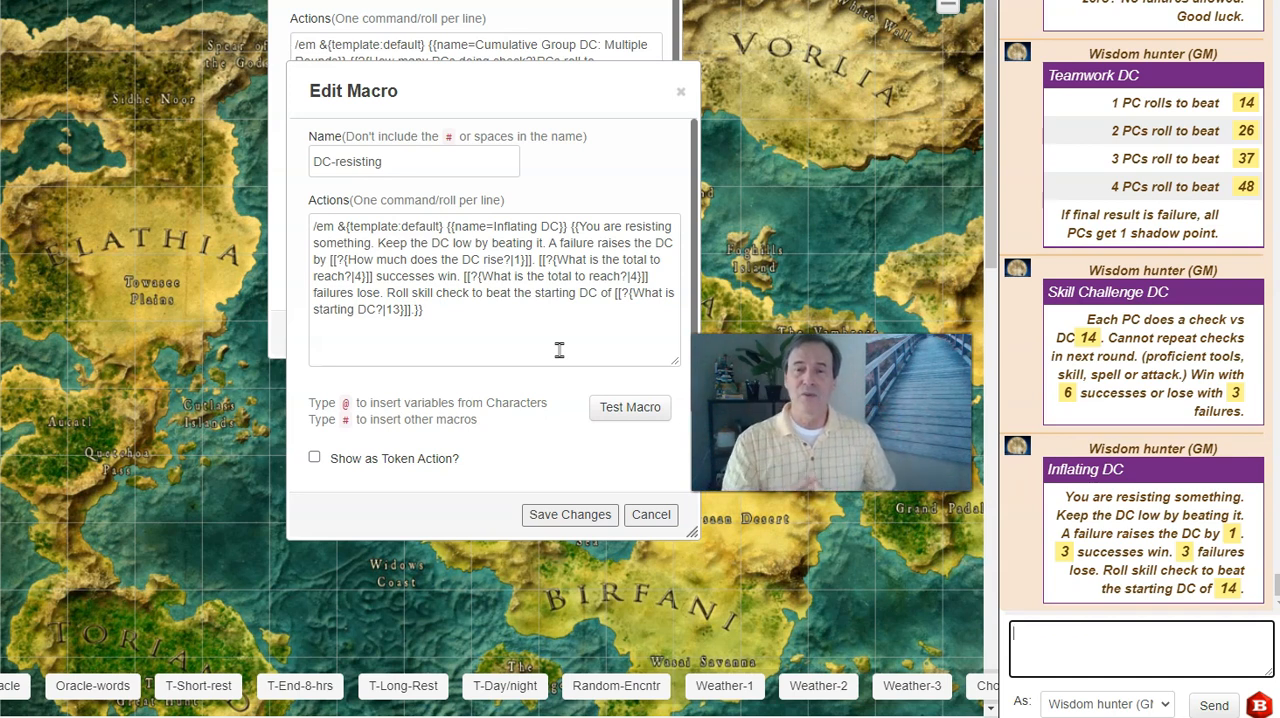
{"action": "left_click", "coordinate": [651, 510]}
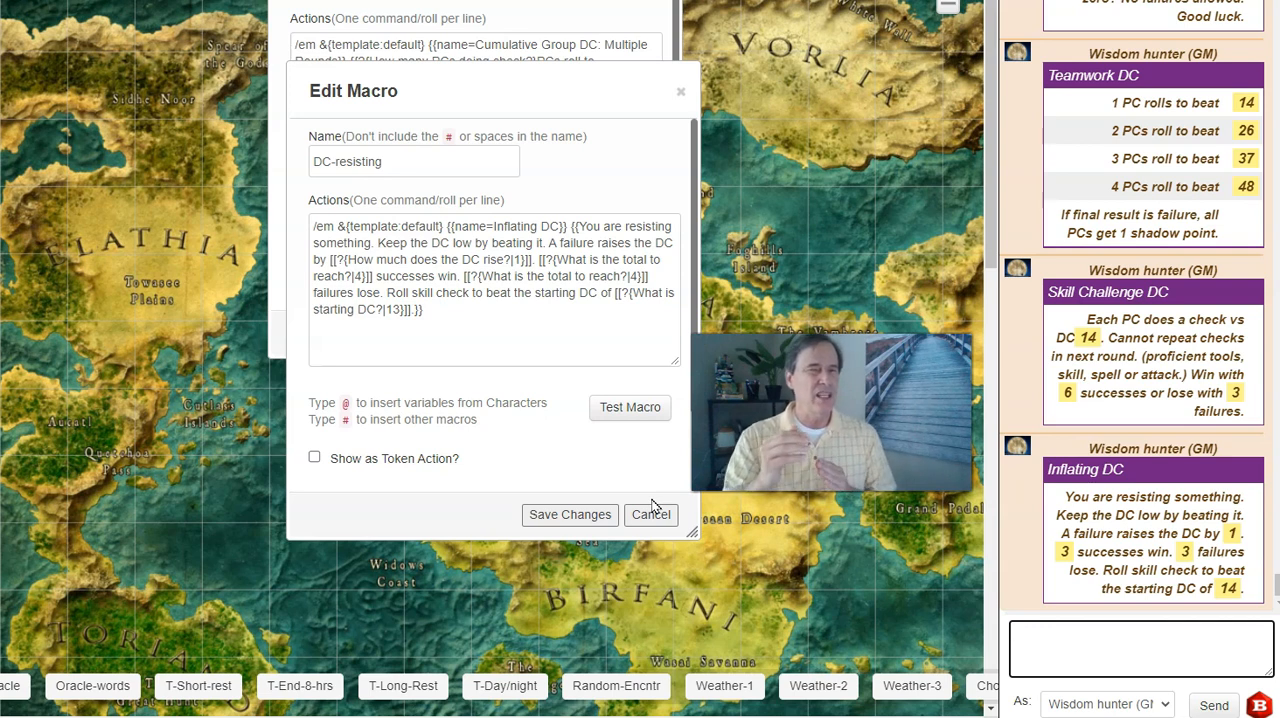
{"action": "left_click", "coordinate": [649, 515]}
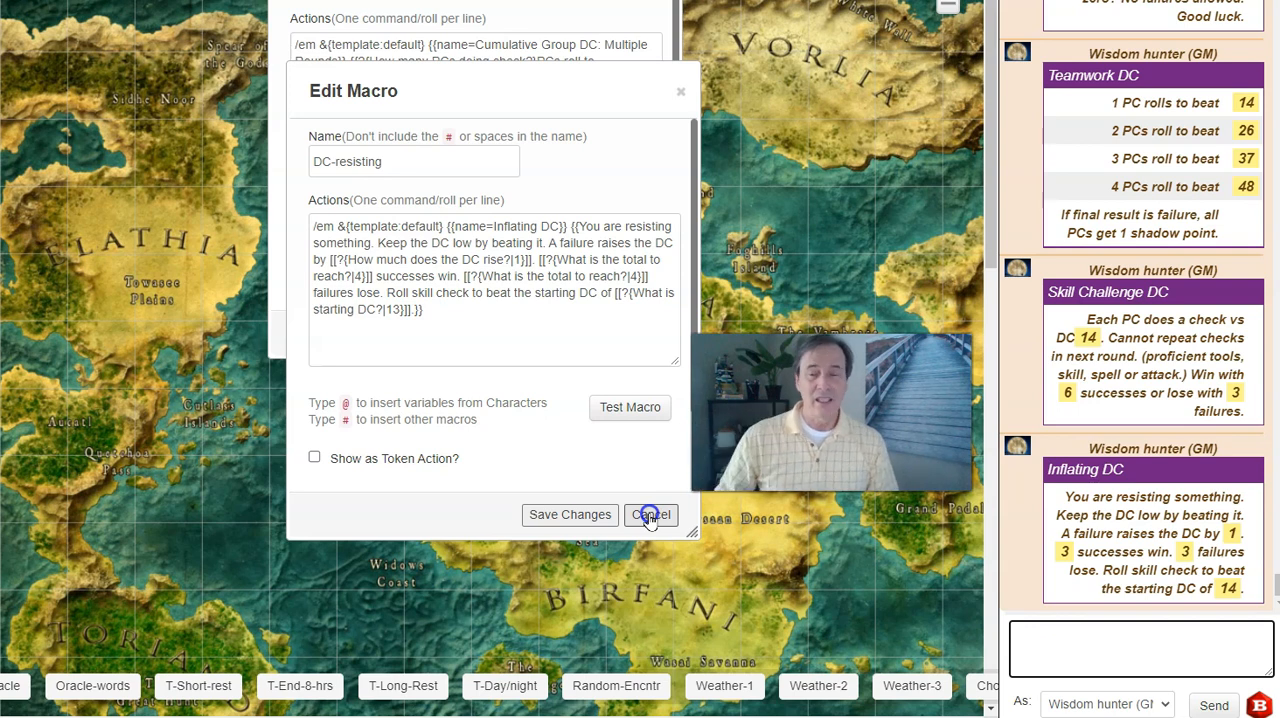
{"action": "left_click", "coordinate": [650, 515]}
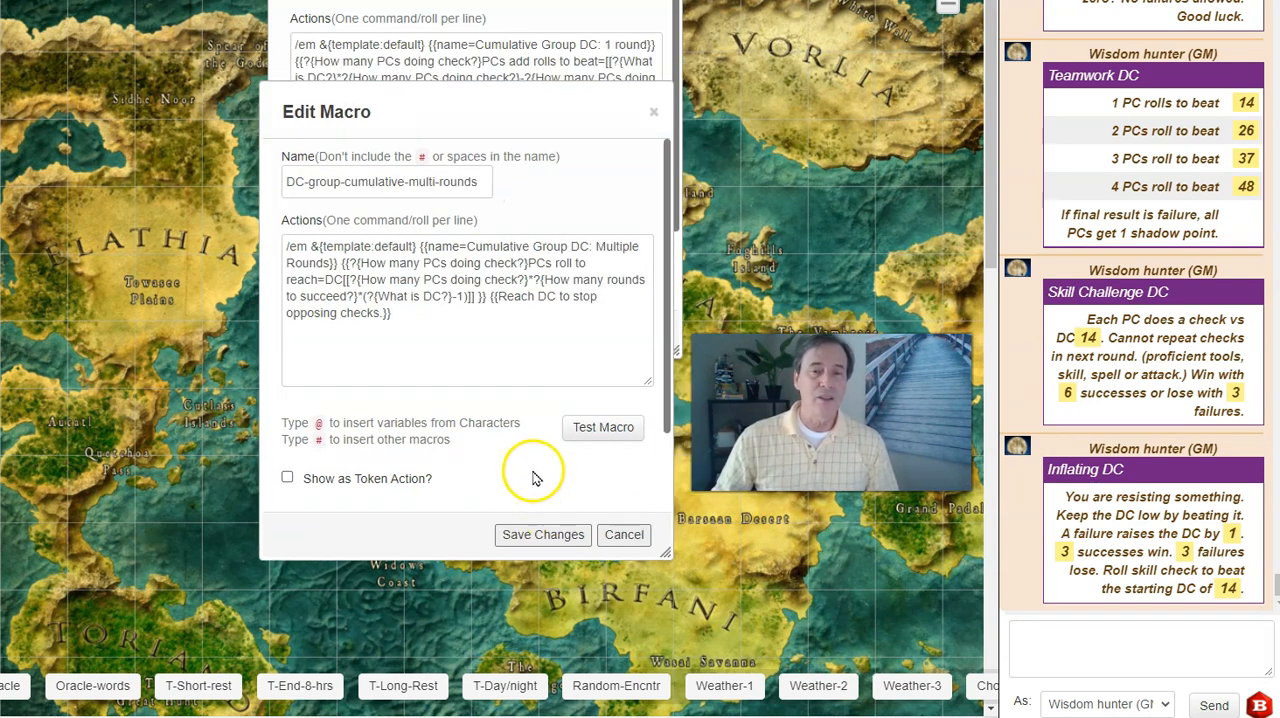
Test the DC-group-cumulative-multi-rounds macro with 3 PCs doing the check, 6 rounds to succeed and a DC of 14.
{"action": "left_click", "coordinate": [592, 430]}
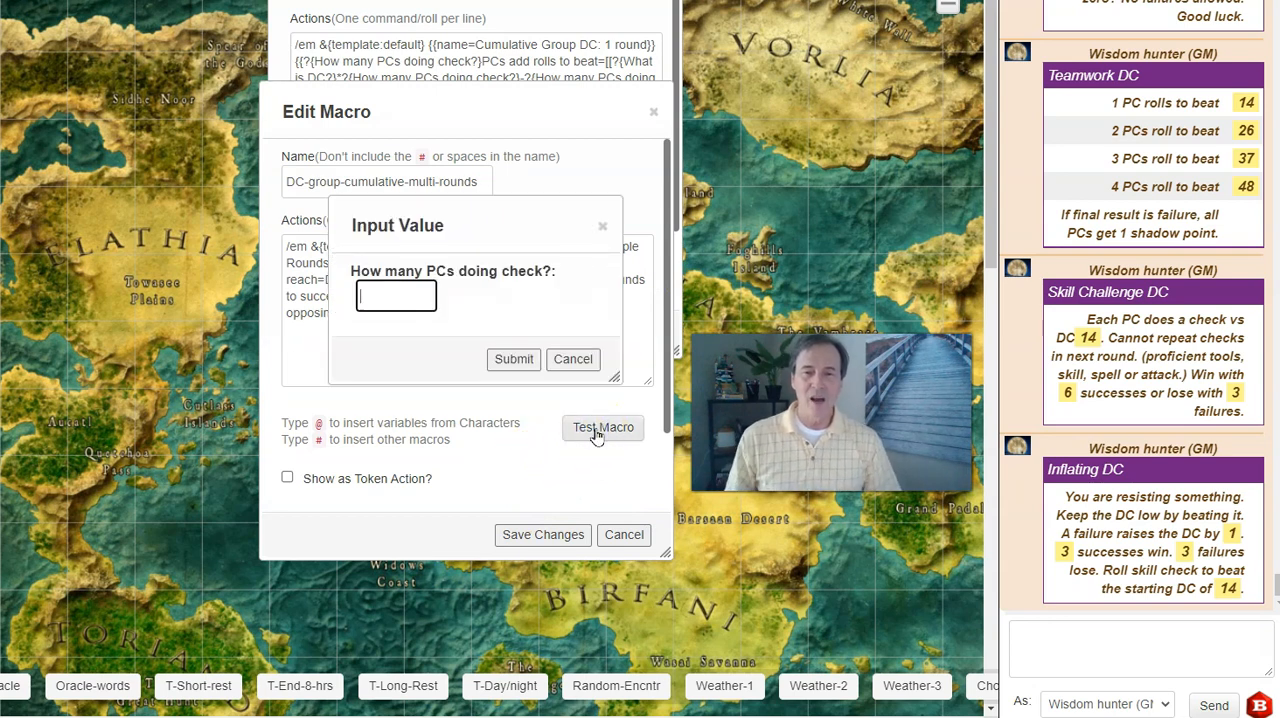
{"action": "type", "text": "4"}
{"action": "left_click", "coordinate": [514, 359]}
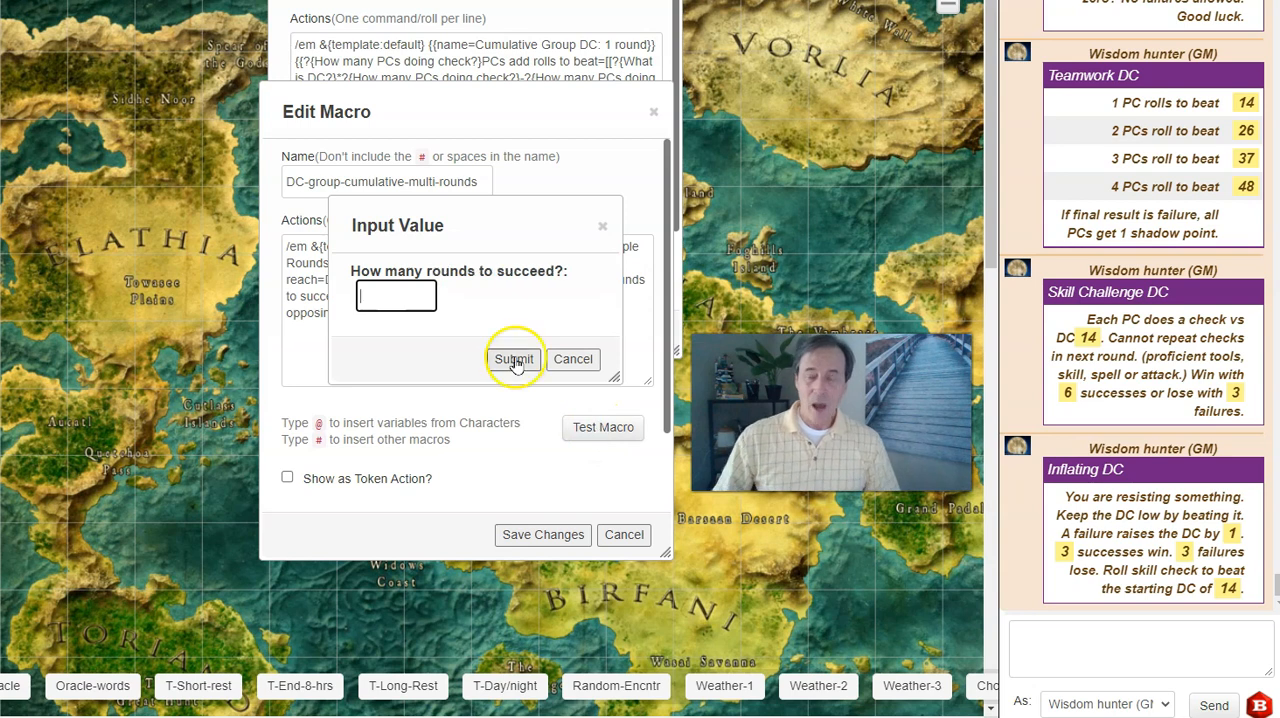
{"action": "type", "text": "6"}
{"action": "left_click", "coordinate": [514, 361]}
{"action": "type", "text": "14"}
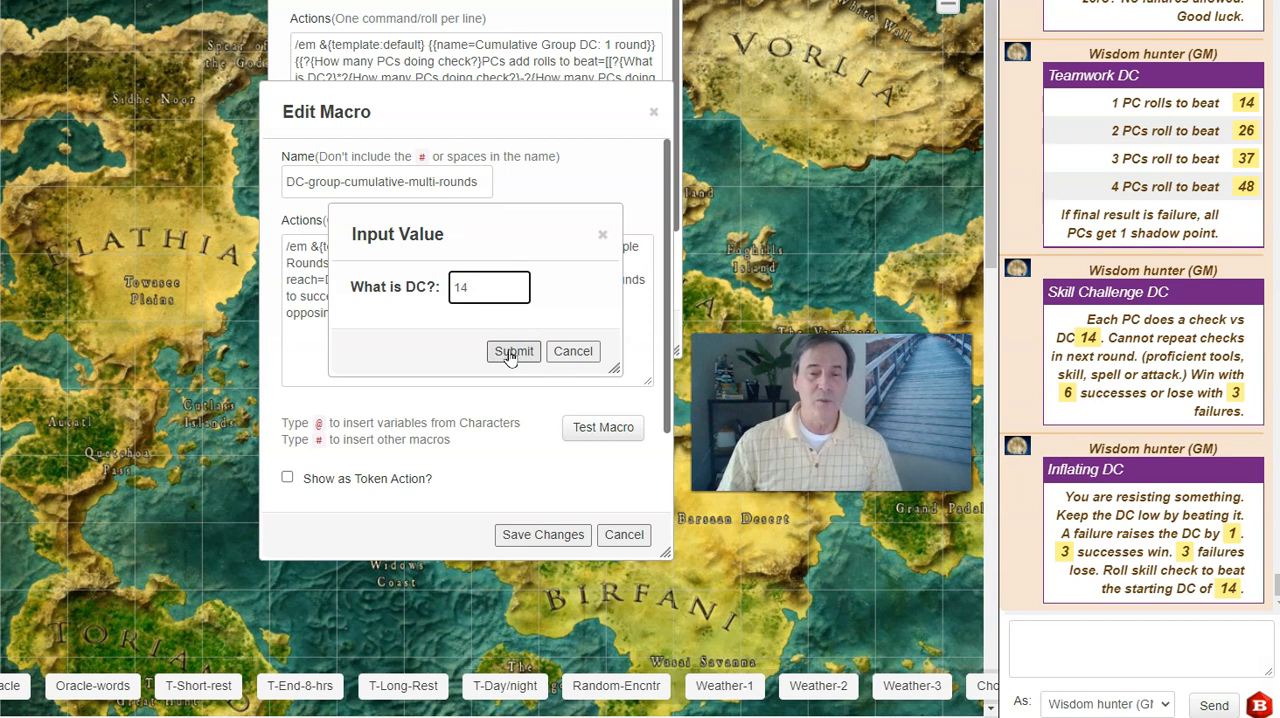
{"action": "left_click", "coordinate": [512, 352]}
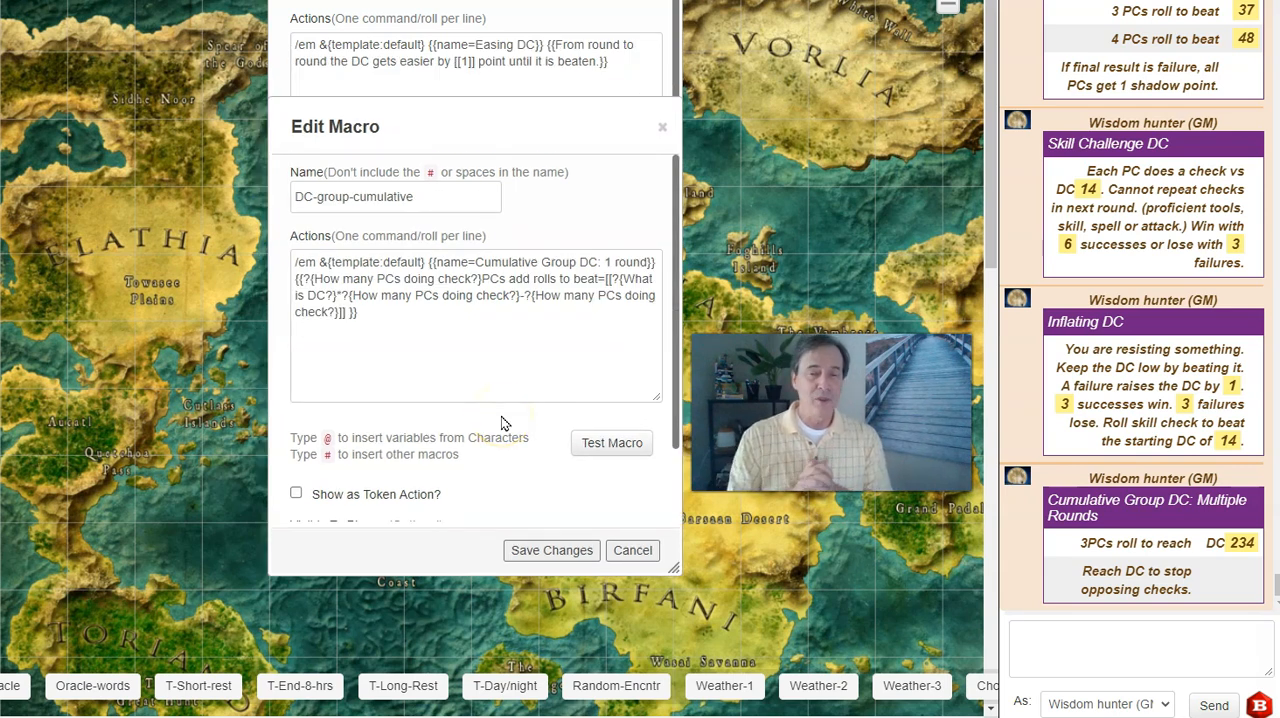
Test the DC-group-cumulative macro with 3 PCs doing the check and a DC of 14.
{"action": "left_click", "coordinate": [596, 452]}
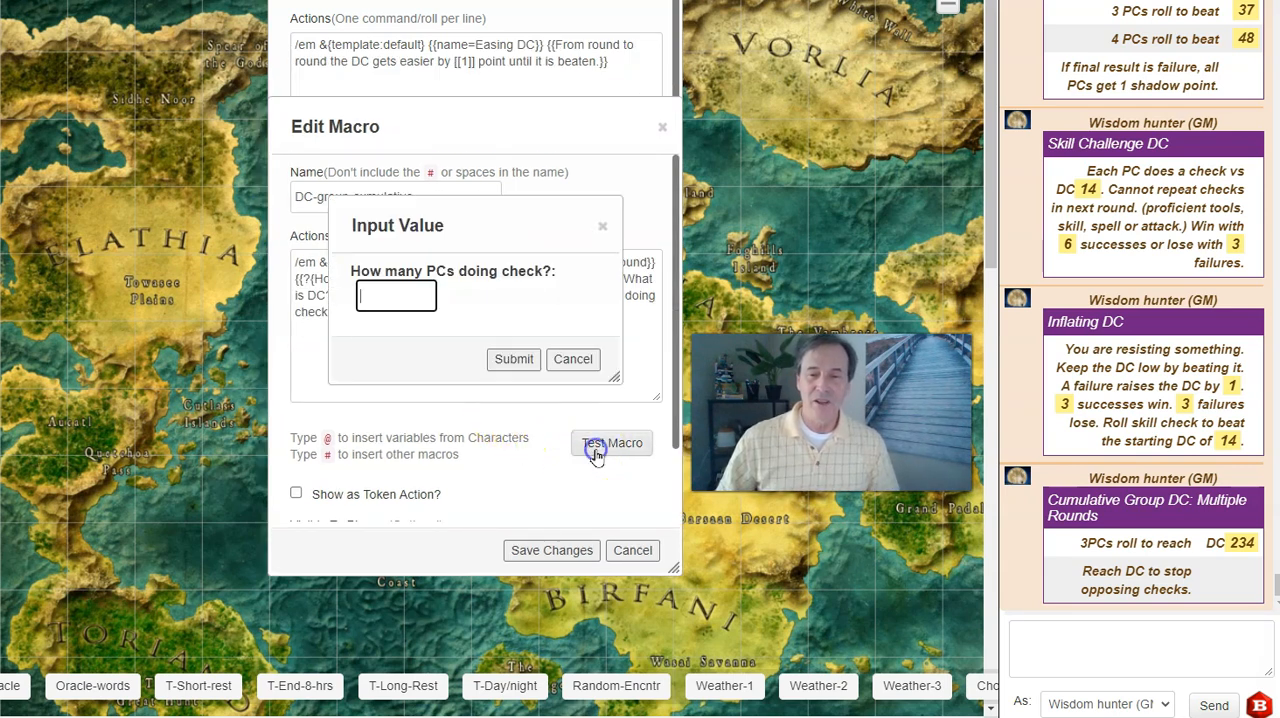
{"action": "type", "text": "3"}
{"action": "left_click", "coordinate": [513, 358]}
{"action": "type", "text": "14"}
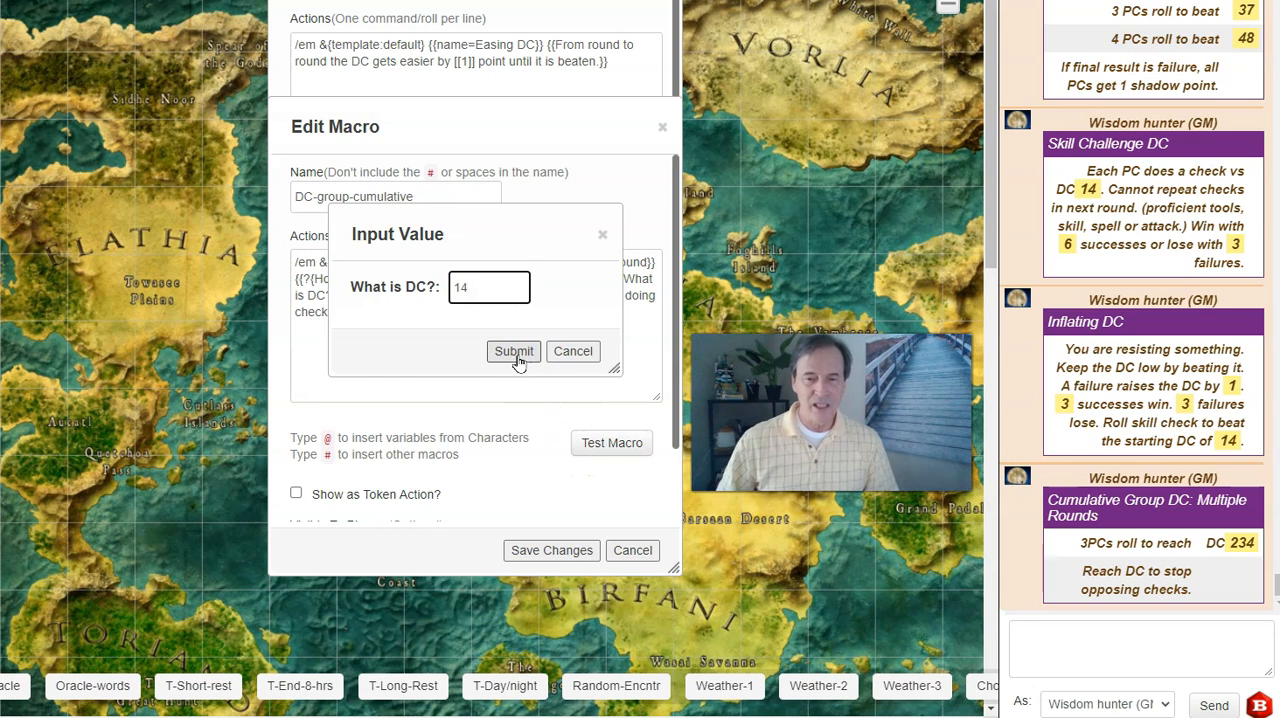
{"action": "left_click", "coordinate": [514, 358]}
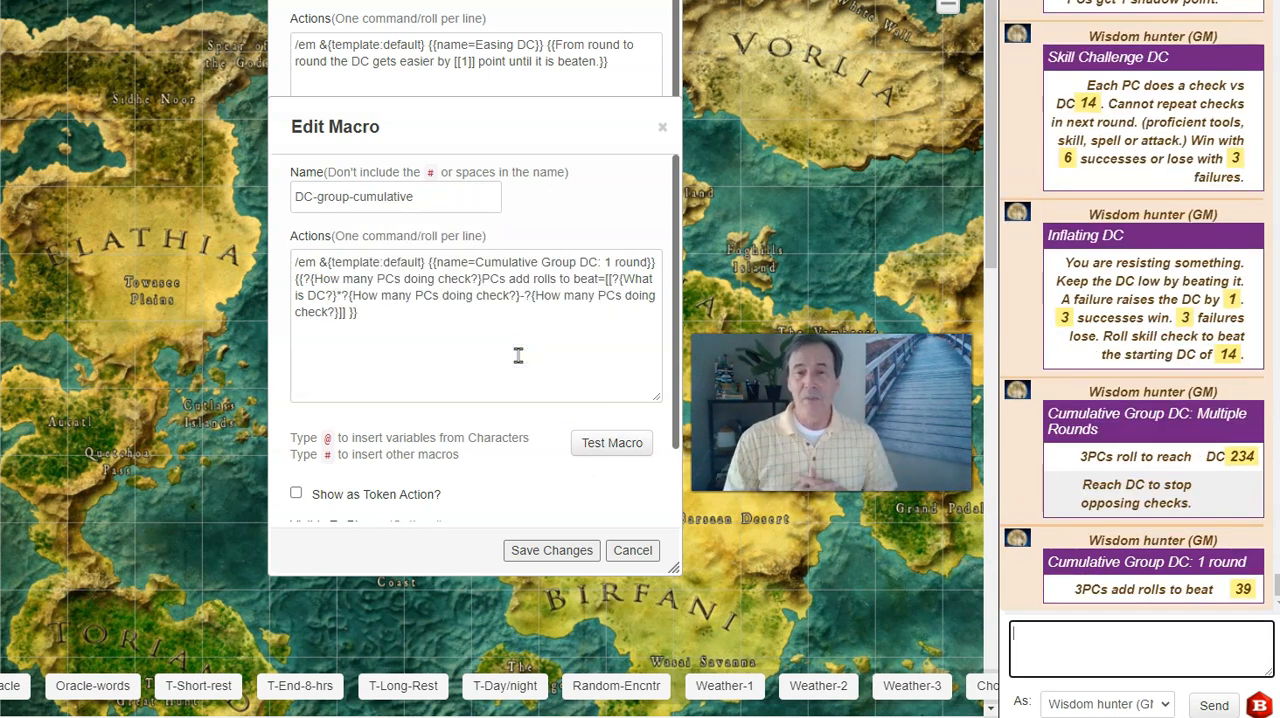
{"action": "left_click", "coordinate": [519, 366]}
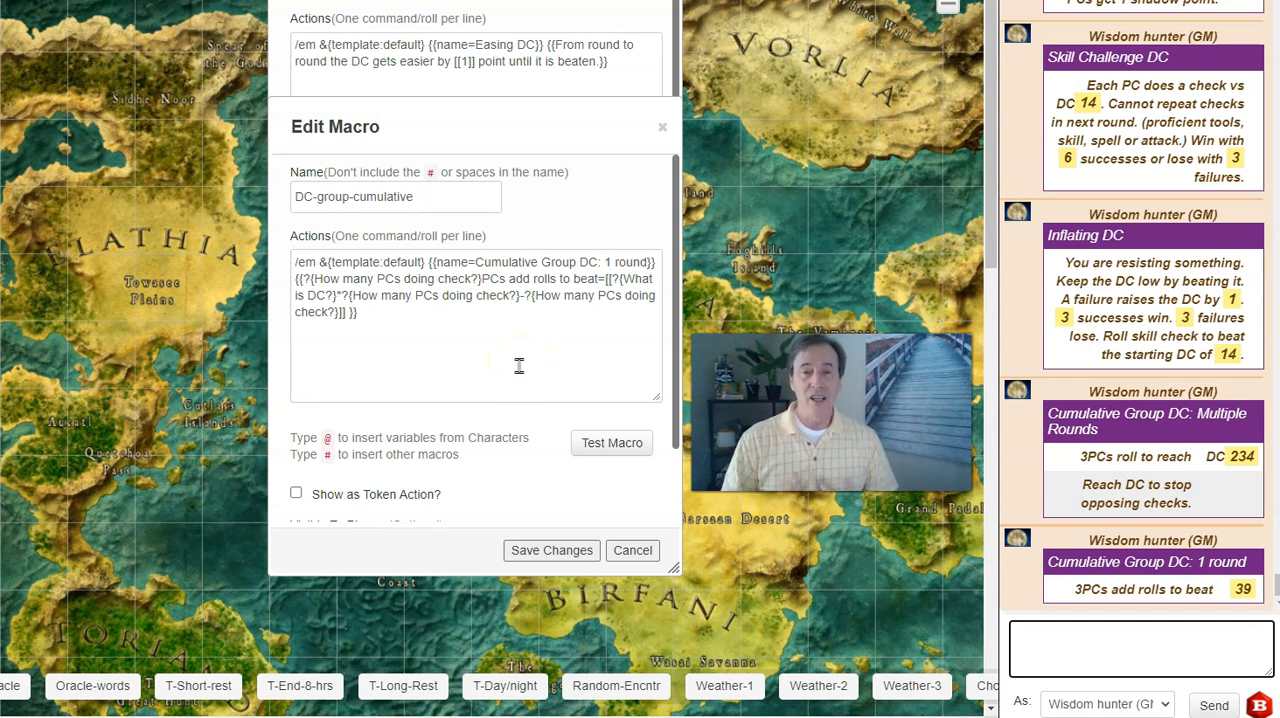
Test the DC-deflating-multiple-successes macro with a DC drop of 2 and success defined as "Beating DCs 3 times".
{"action": "left_click", "coordinate": [486, 94]}
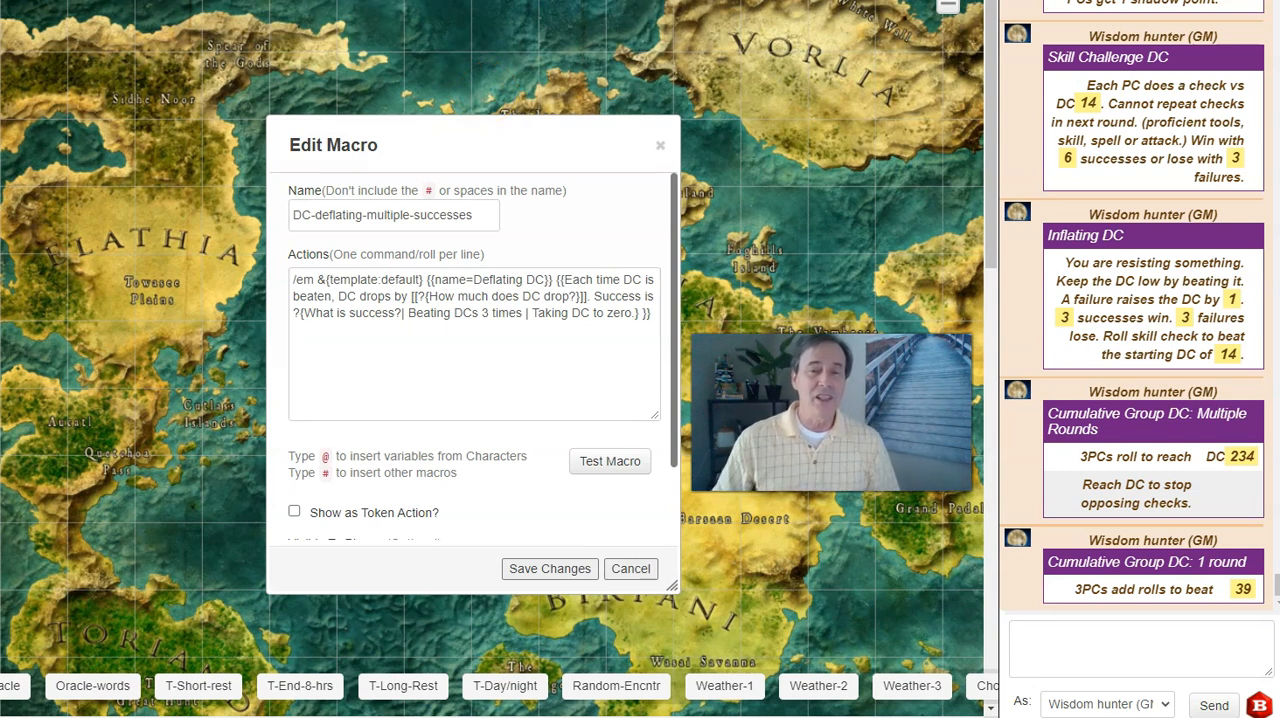
{"action": "left_click", "coordinate": [612, 461]}
{"action": "left_click", "coordinate": [595, 425]}
{"action": "type", "text": "2"}
{"action": "left_click", "coordinate": [521, 362]}
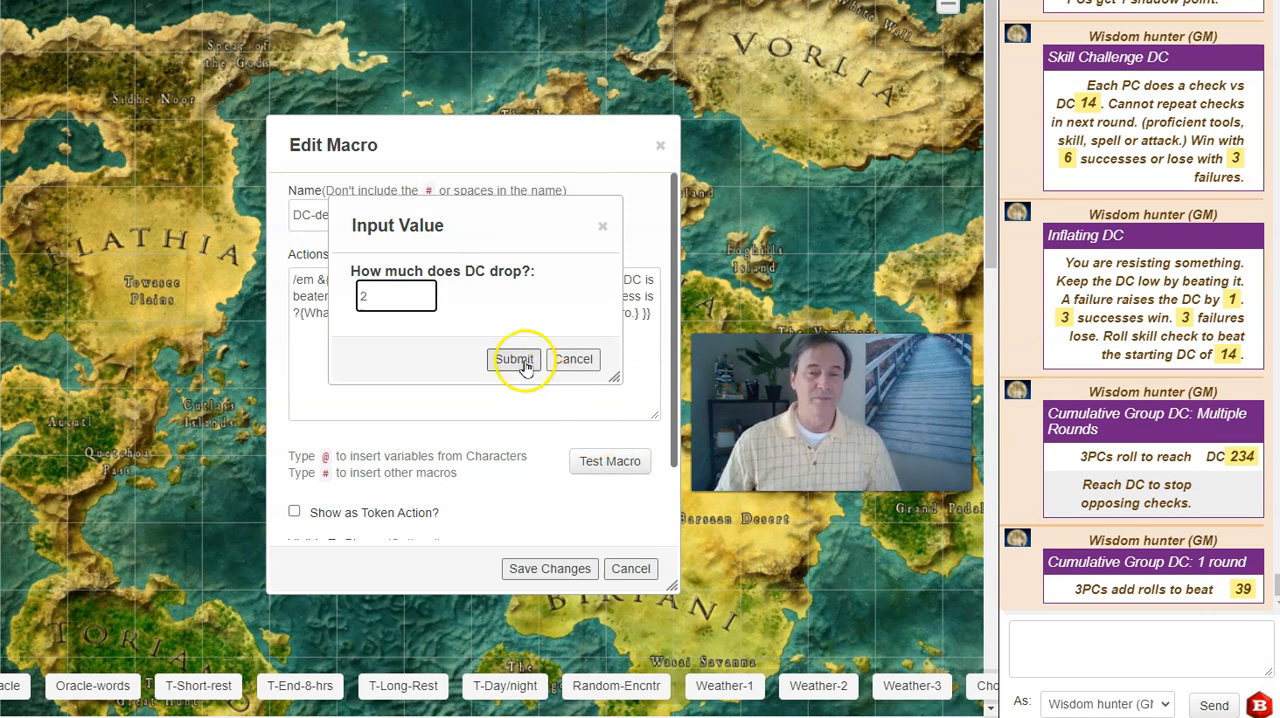
{"action": "left_click", "coordinate": [490, 291]}
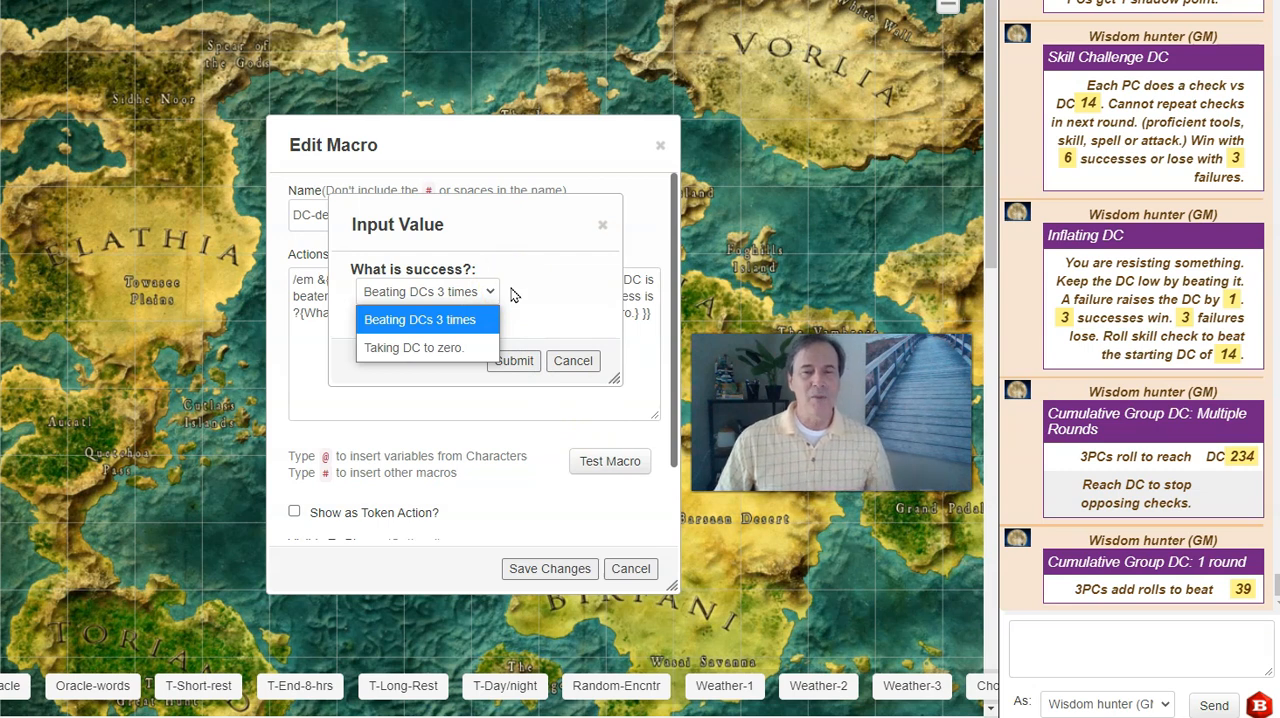
{"action": "left_click", "coordinate": [453, 320]}
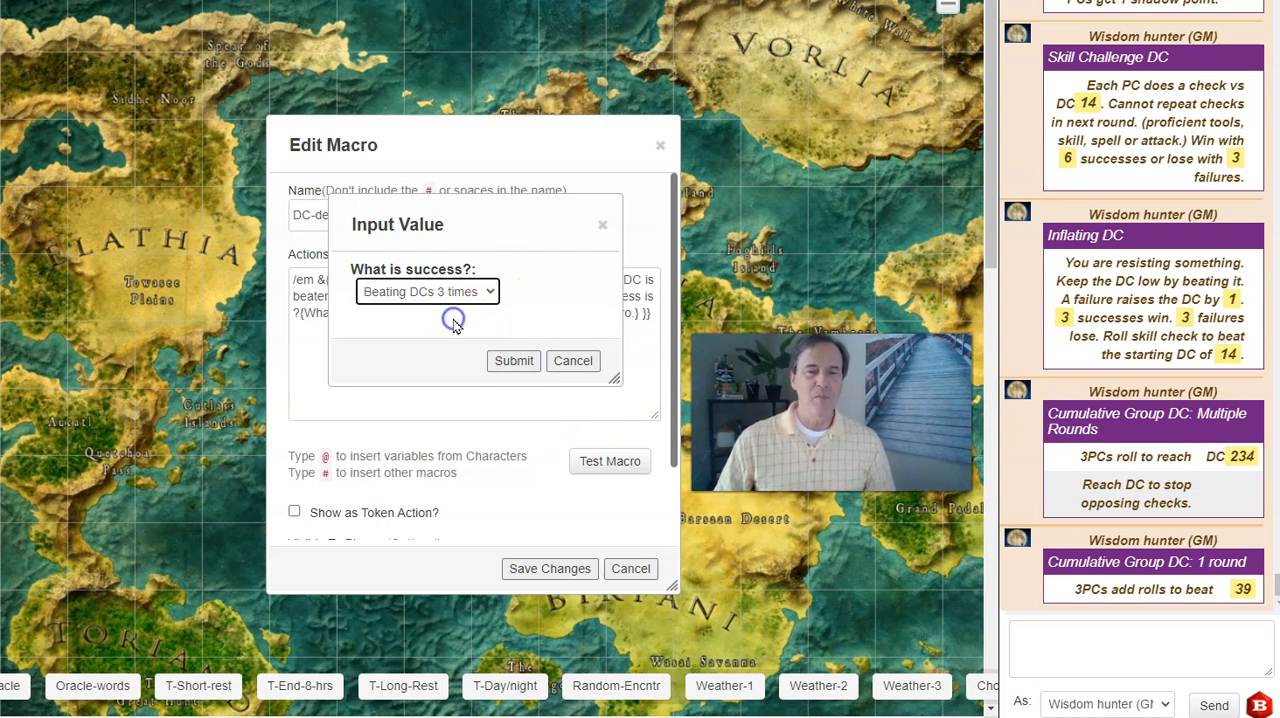
{"action": "left_click", "coordinate": [513, 360]}
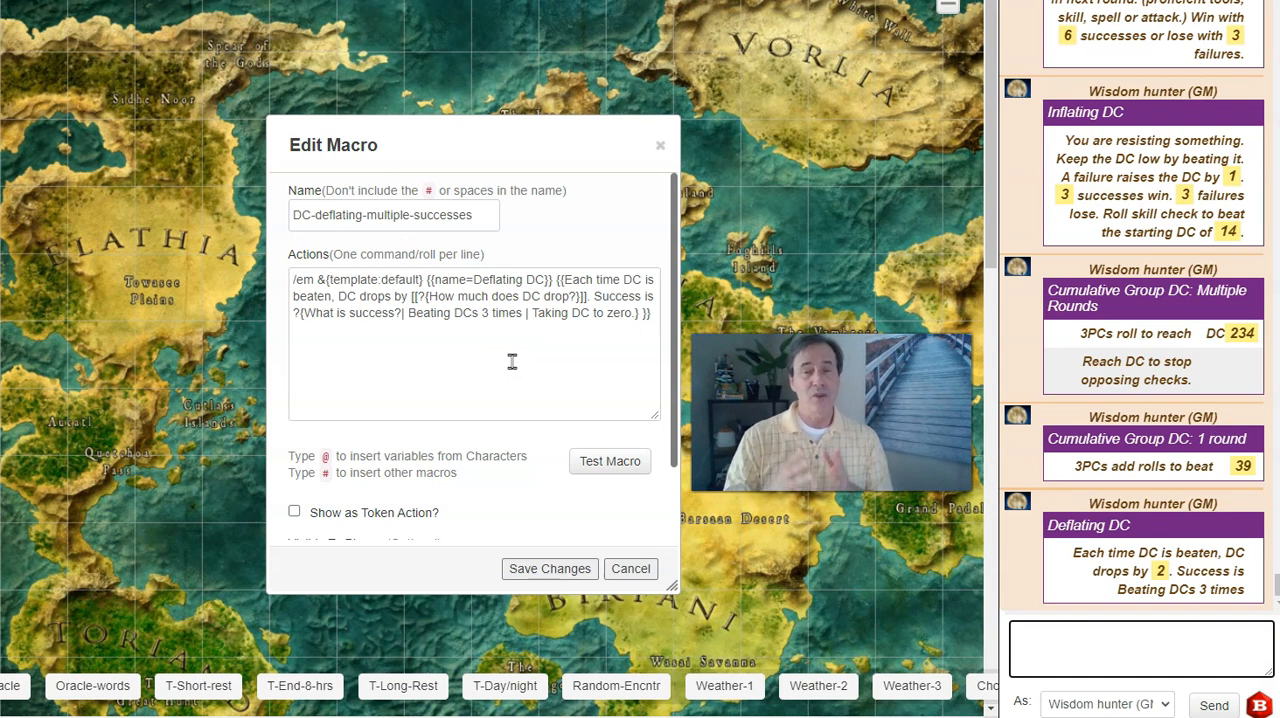
{"action": "left_click", "coordinate": [514, 368]}
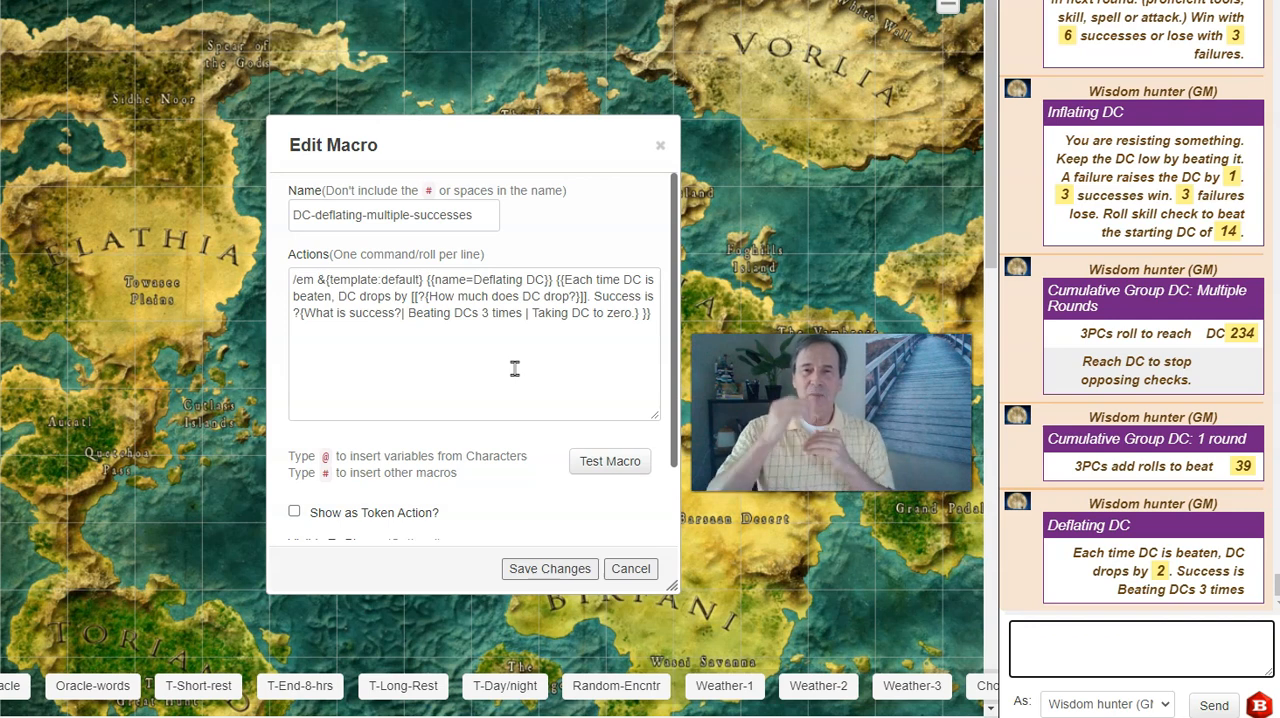
{"action": "left_click", "coordinate": [535, 141]}
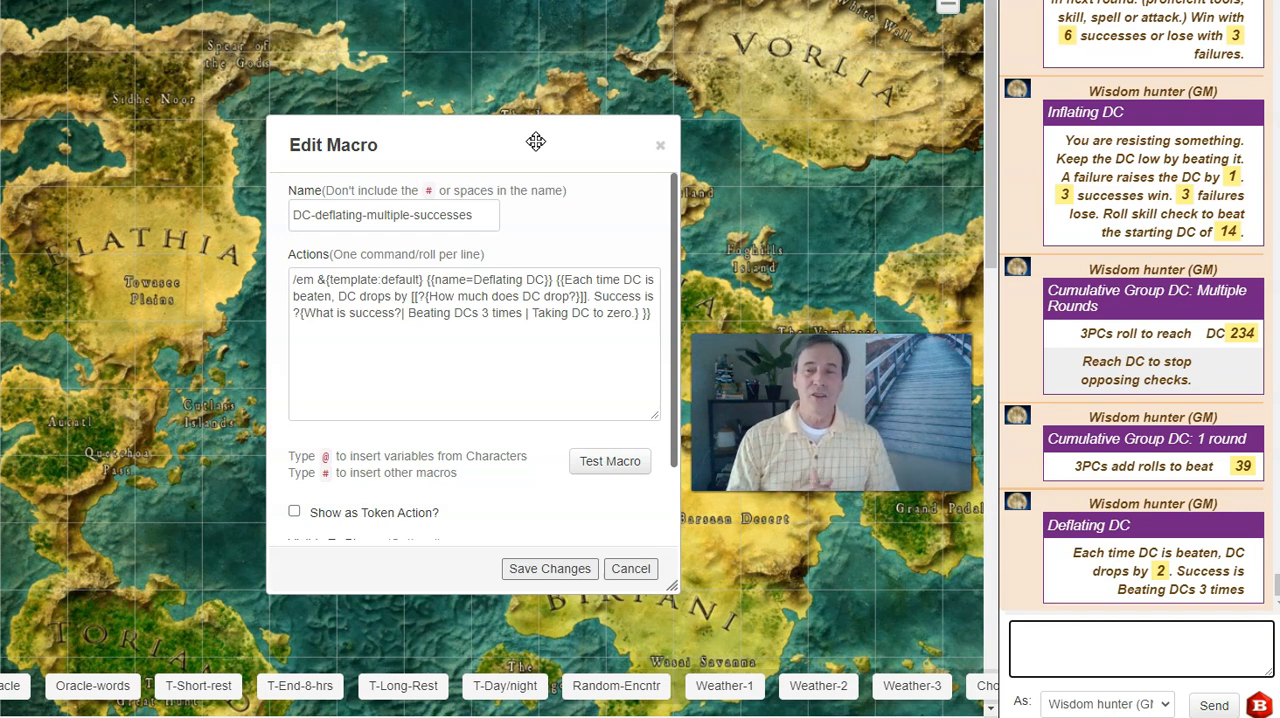
{"action": "left_click", "coordinate": [535, 152]}
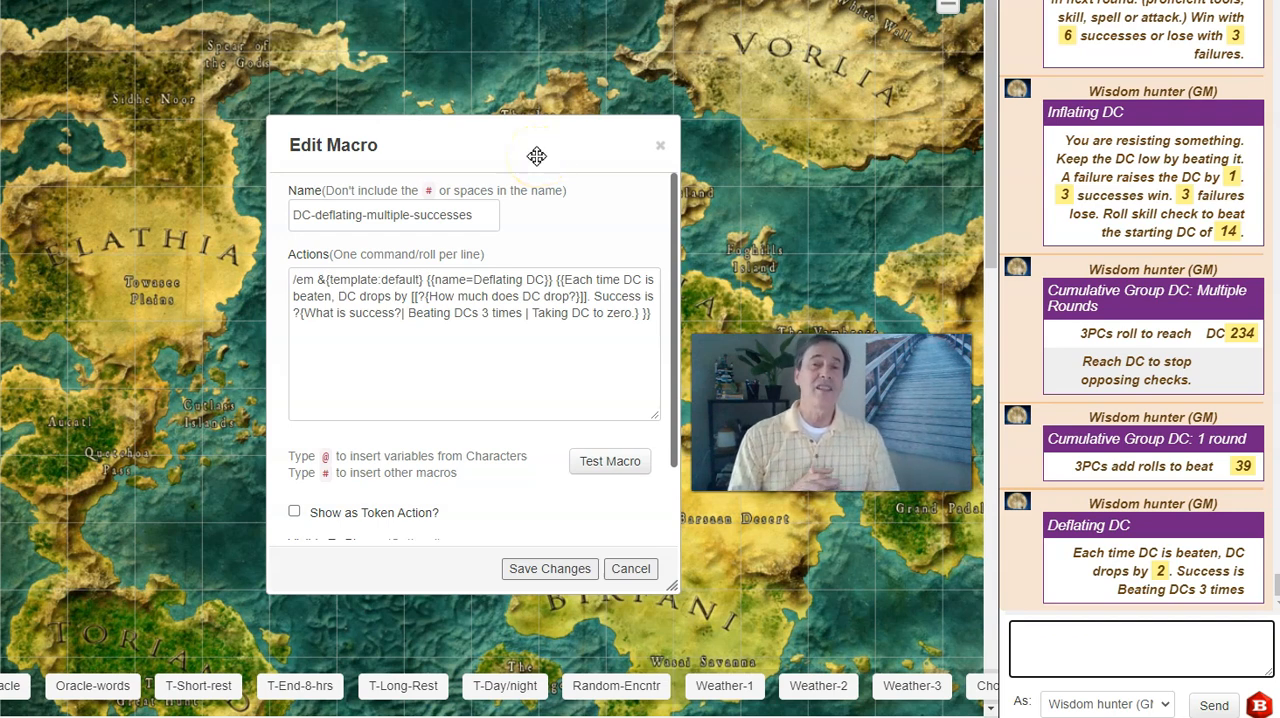